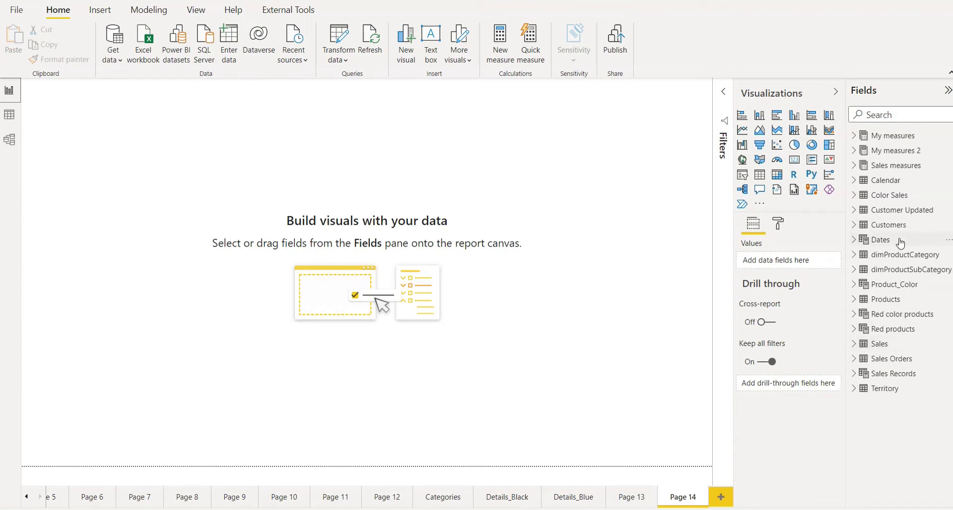
Chart Territory's Country against the Total Sales measure as a stacked bar chart
{"action": "left_click", "coordinate": [855, 390]}
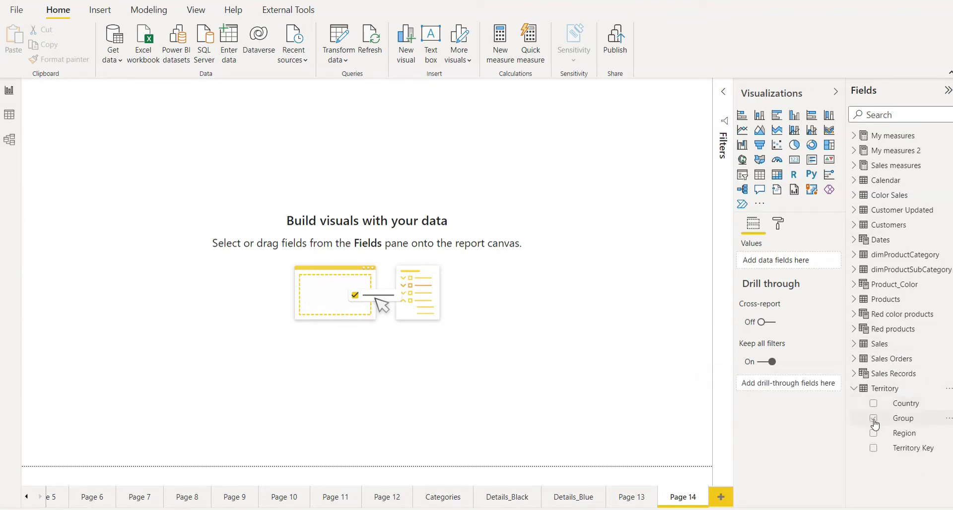
{"action": "left_click", "coordinate": [873, 404]}
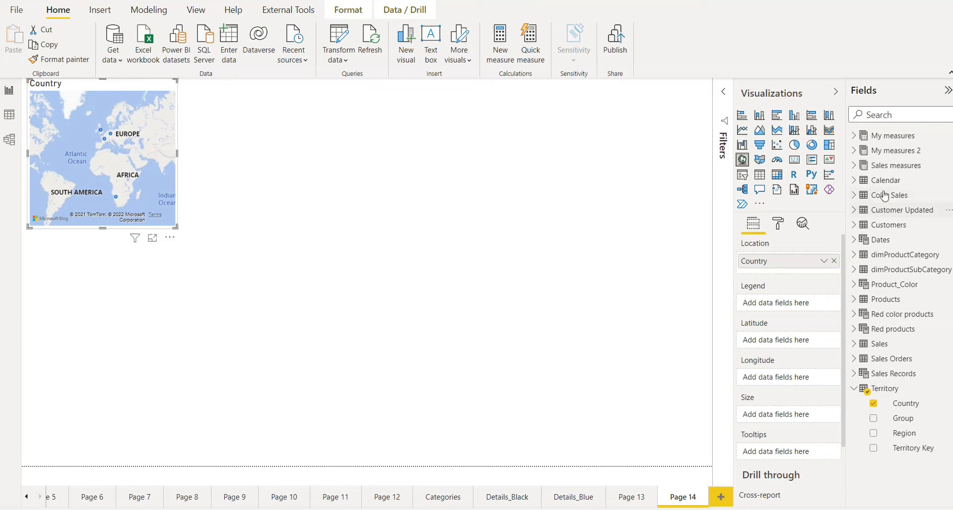
{"action": "left_click", "coordinate": [898, 114]}
{"action": "type", "text": "sales"}
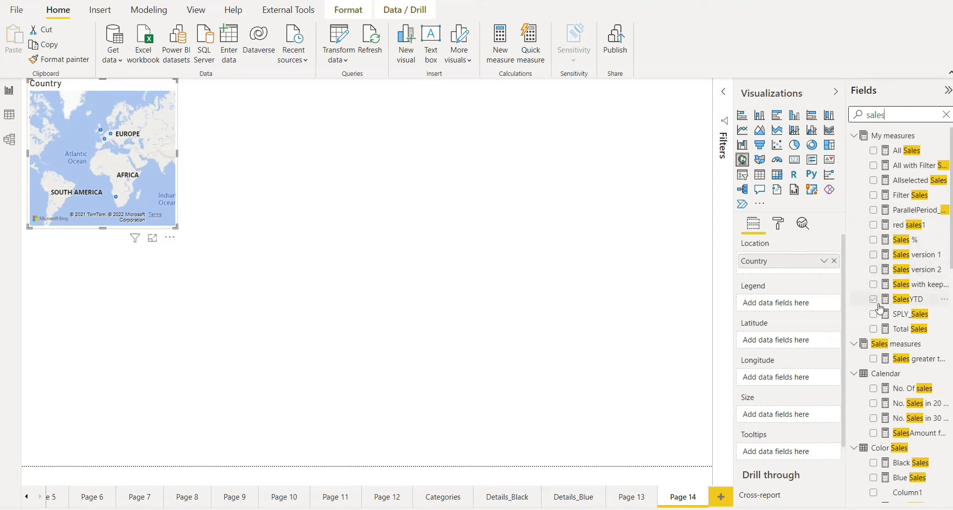
{"action": "left_click", "coordinate": [874, 332]}
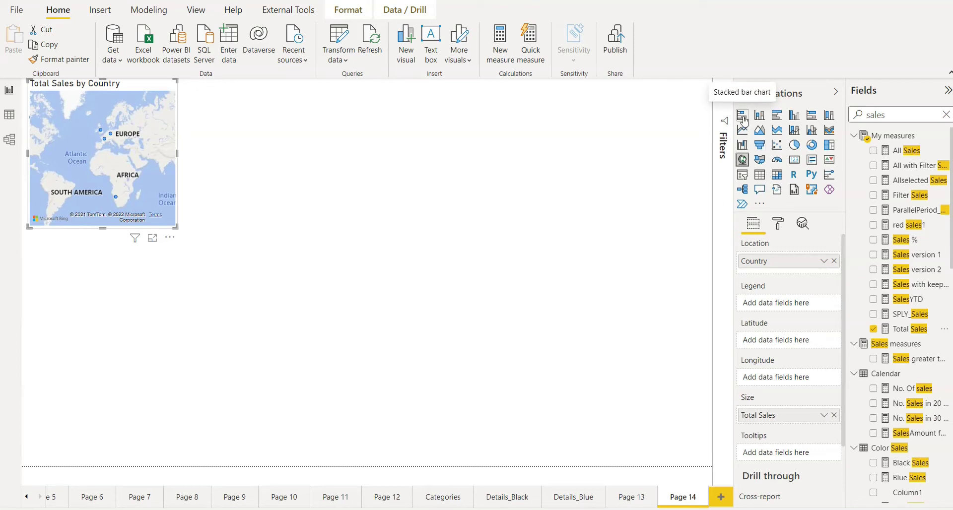
{"action": "left_click", "coordinate": [742, 117]}
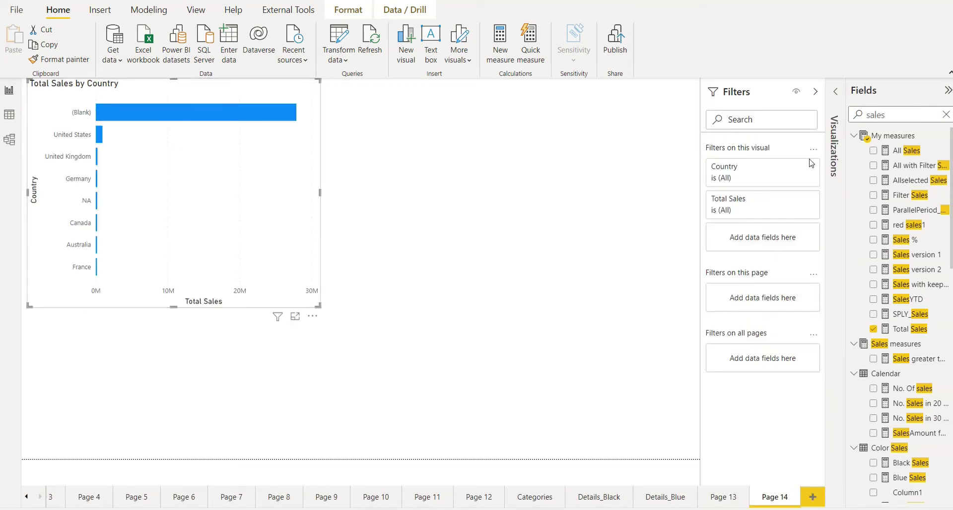
Filter the chart's Country field to every value except (Blank) and NA
{"action": "left_click", "coordinate": [795, 169]}
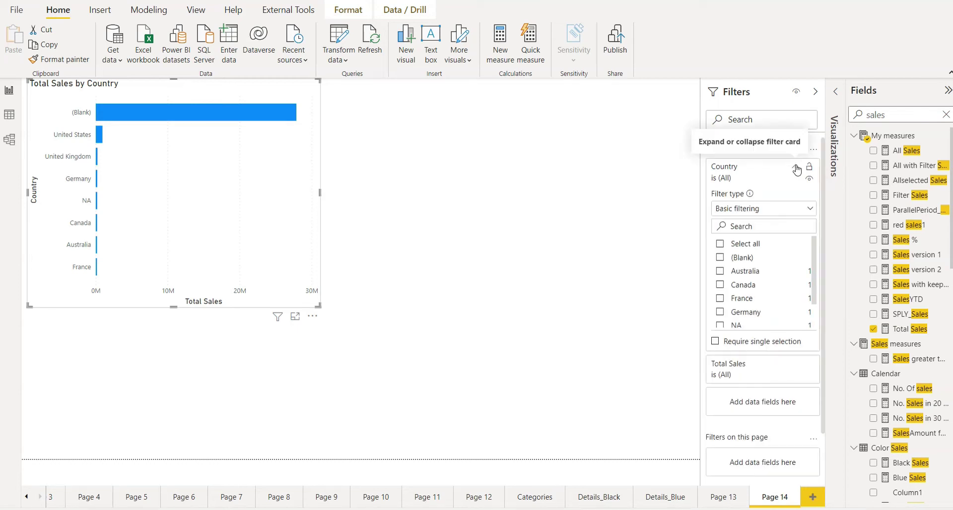
{"action": "left_click", "coordinate": [720, 244]}
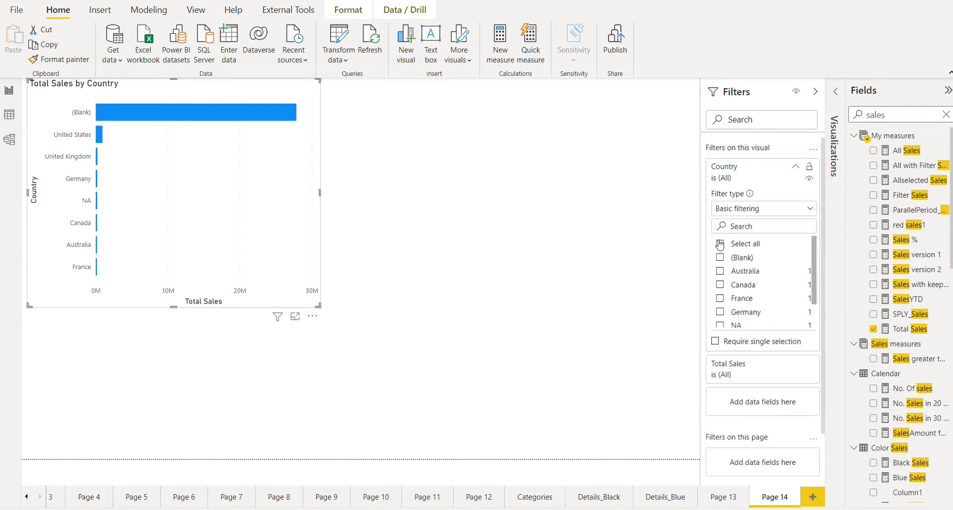
{"action": "left_click", "coordinate": [719, 257]}
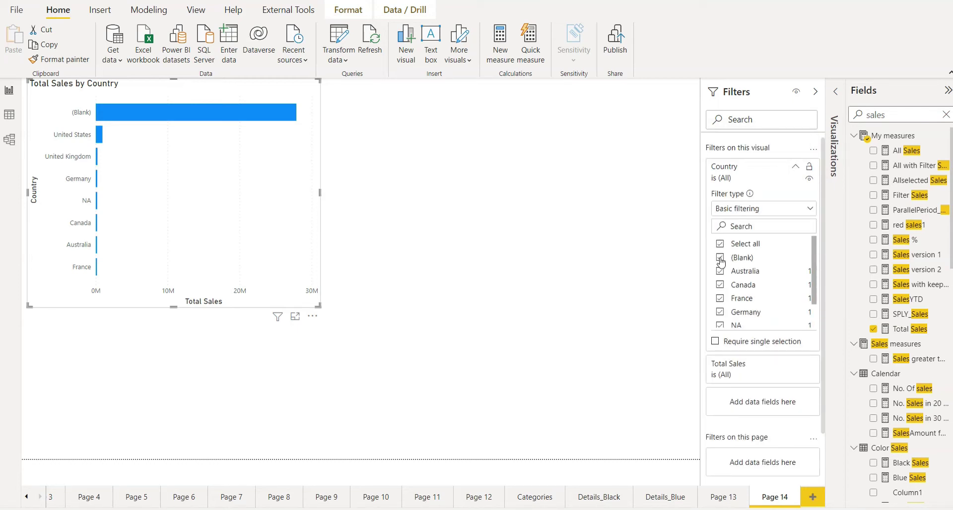
{"action": "left_click", "coordinate": [720, 325]}
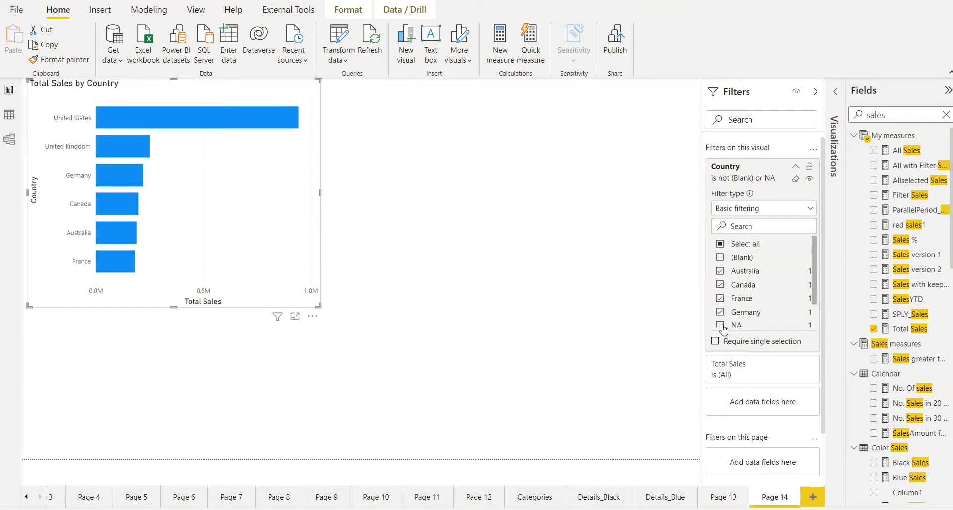
Reselect the Total Sales by Country chart and drag its corner to enlarge it
{"action": "left_click", "coordinate": [641, 298]}
{"action": "left_click", "coordinate": [297, 253]}
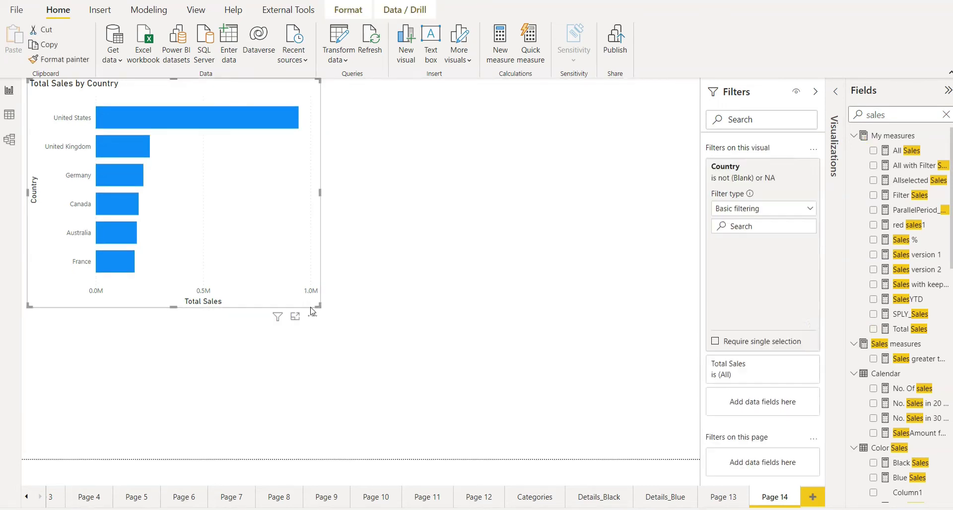
{"action": "left_click_drag", "start_coordinate": [318, 306], "coordinate": [412, 342]}
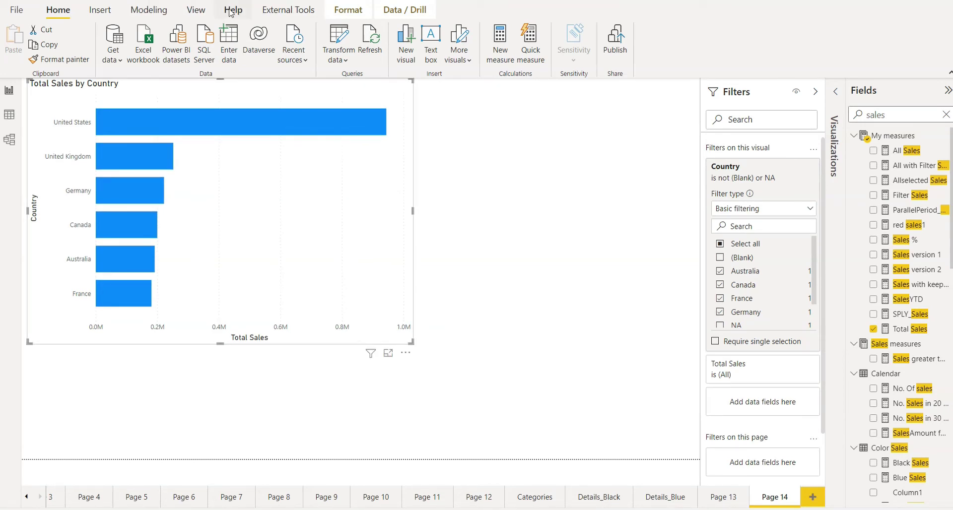
Add a 'Senior Management' role in Manage roles and select the Territory table for it
{"action": "left_click", "coordinate": [156, 12]}
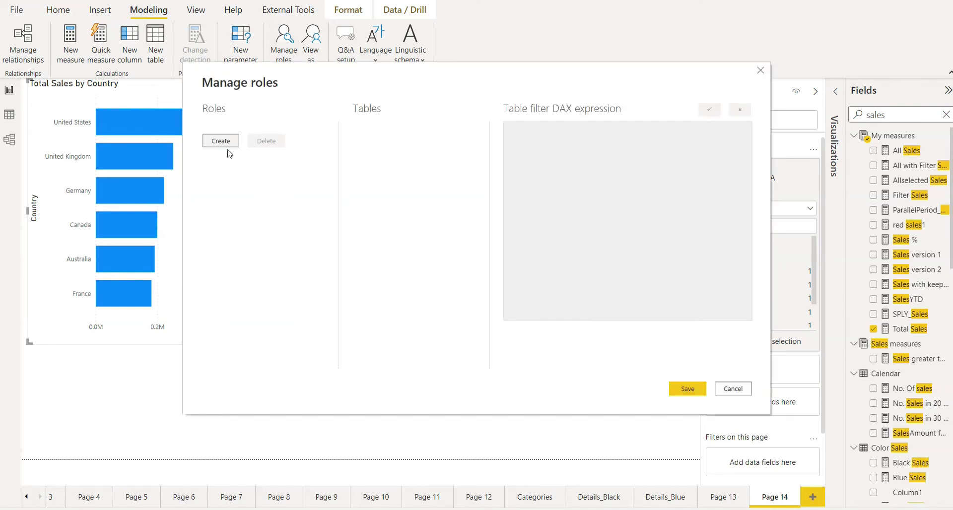
{"action": "left_click", "coordinate": [221, 141]}
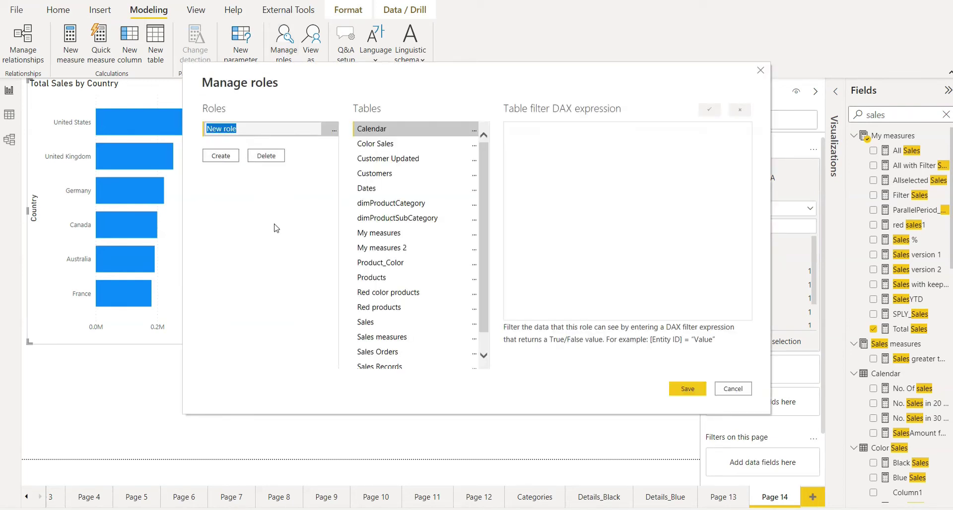
{"action": "type", "text": "Senior Management"}
{"action": "key", "text": "Return"}
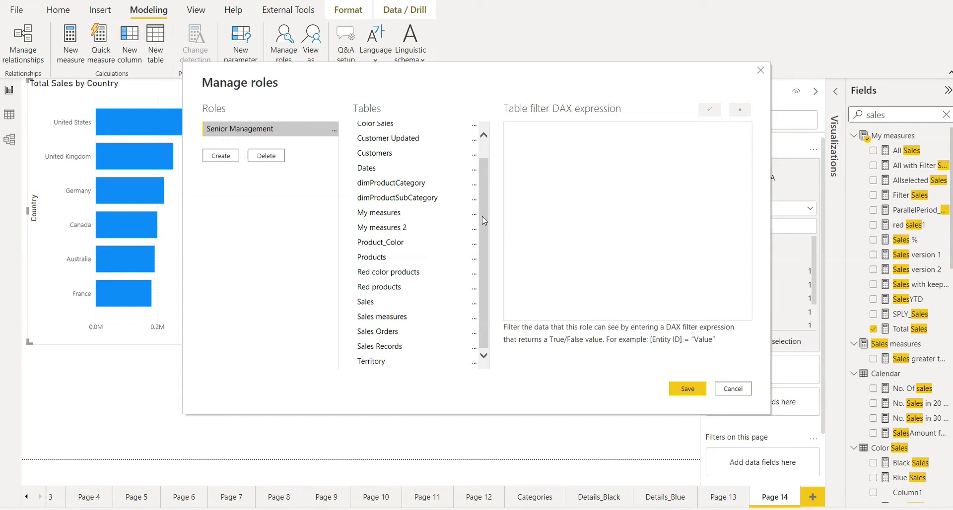
{"action": "left_click", "coordinate": [390, 361]}
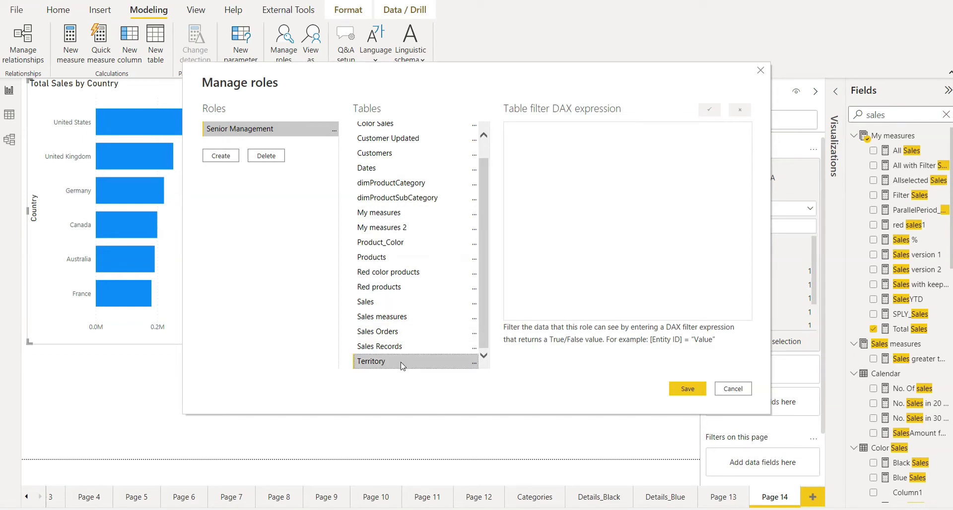
Write the Territory filter [Country] IN { "United States","United Kingdom"} for Senior Management
{"action": "left_click", "coordinate": [475, 366]}
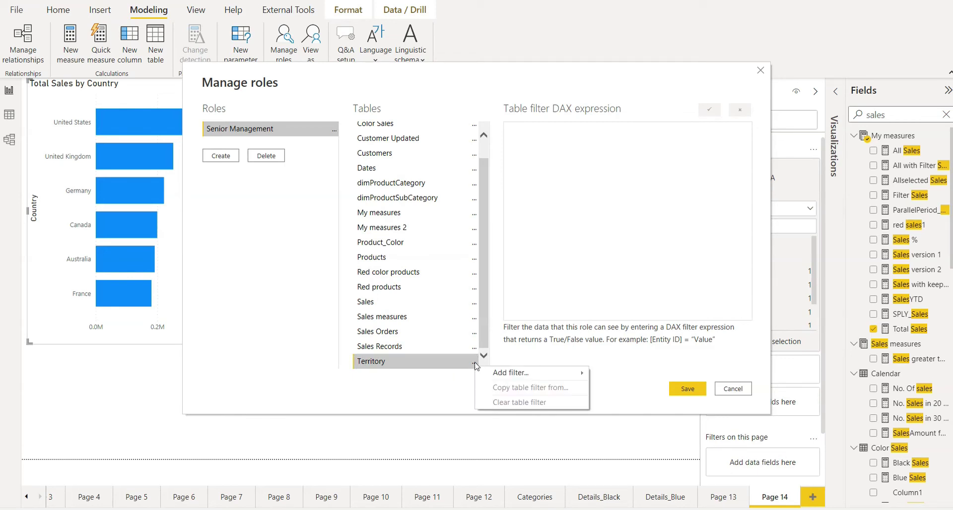
{"action": "mouse_move", "coordinate": [494, 378]}
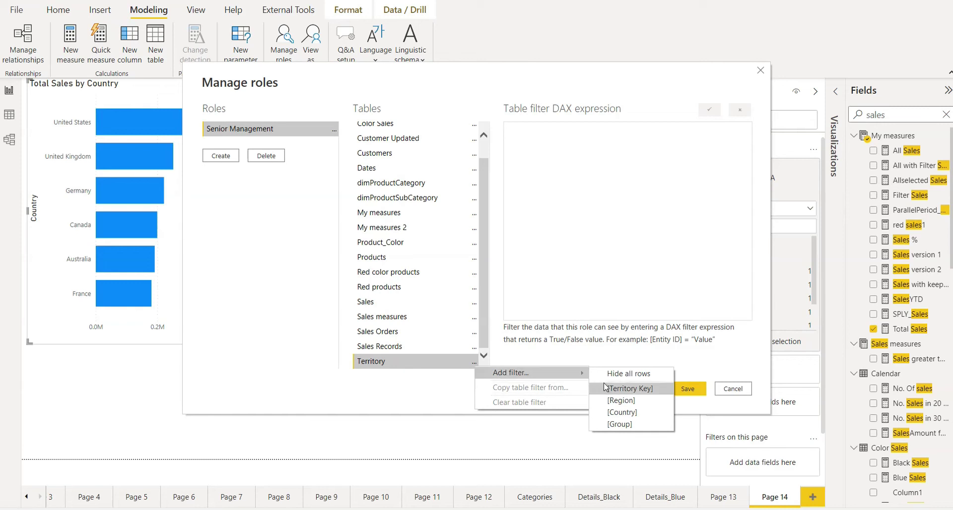
{"action": "left_click", "coordinate": [632, 412]}
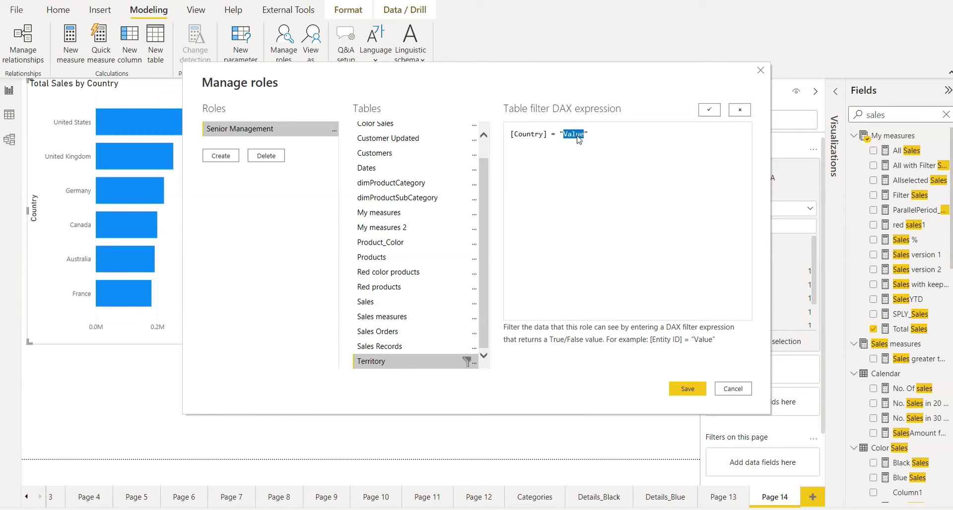
{"action": "type", "text": "United States"}
{"action": "type", "text": ",\"Uni"}
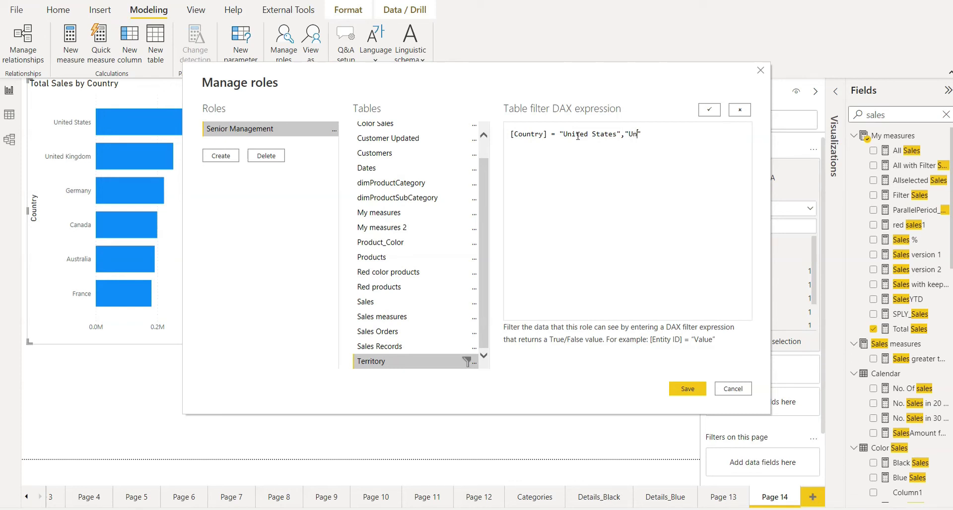
{"action": "type", "text": "ted Kingdom"}
{"action": "key", "text": "BackSpace"}
{"action": "type", "text": "IN "}
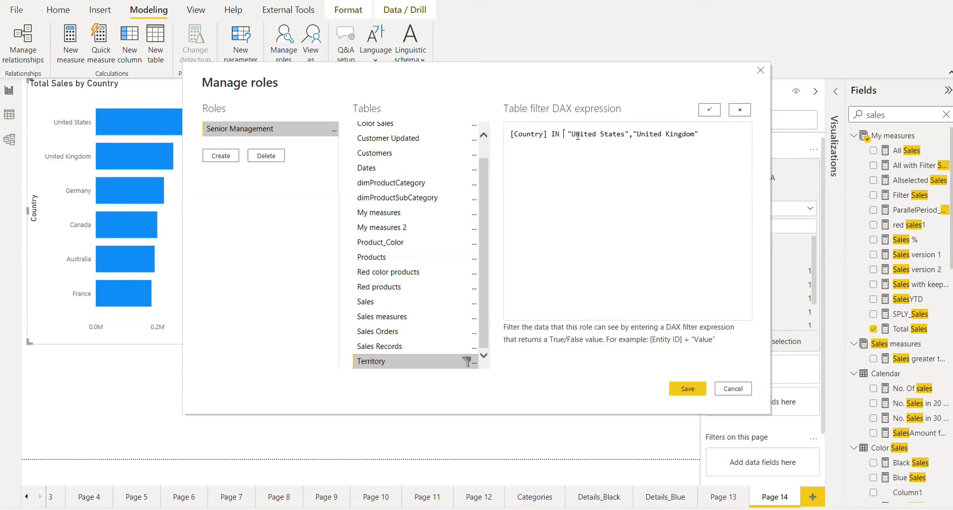
{"action": "type", "text": "{"}
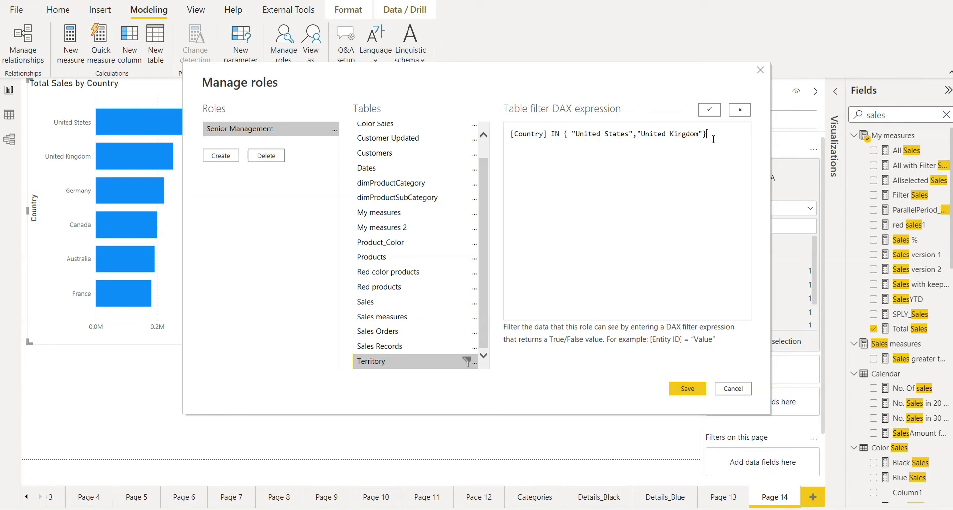
Validate the filter expression and save the Senior Management role
{"action": "key", "text": "ctrl+a"}
{"action": "key", "text": "ctrl+c"}
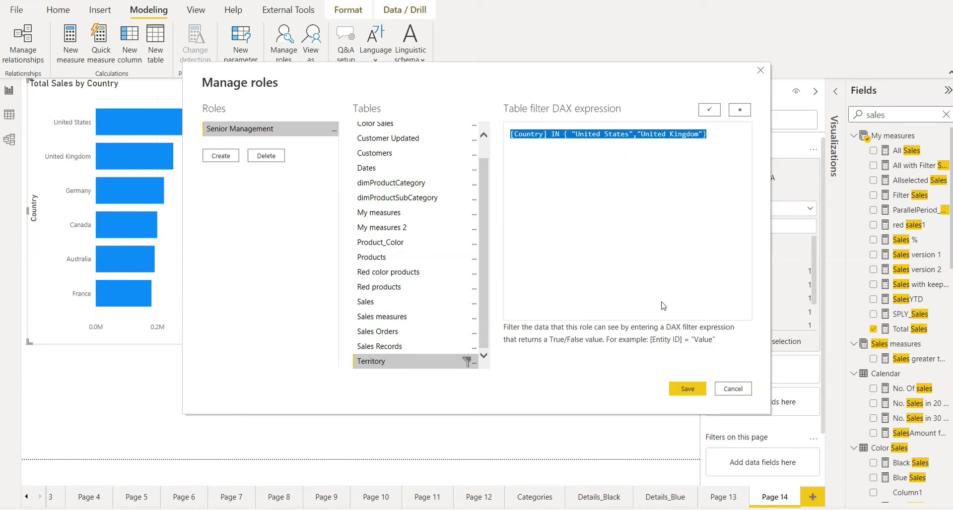
{"action": "left_click", "coordinate": [708, 109]}
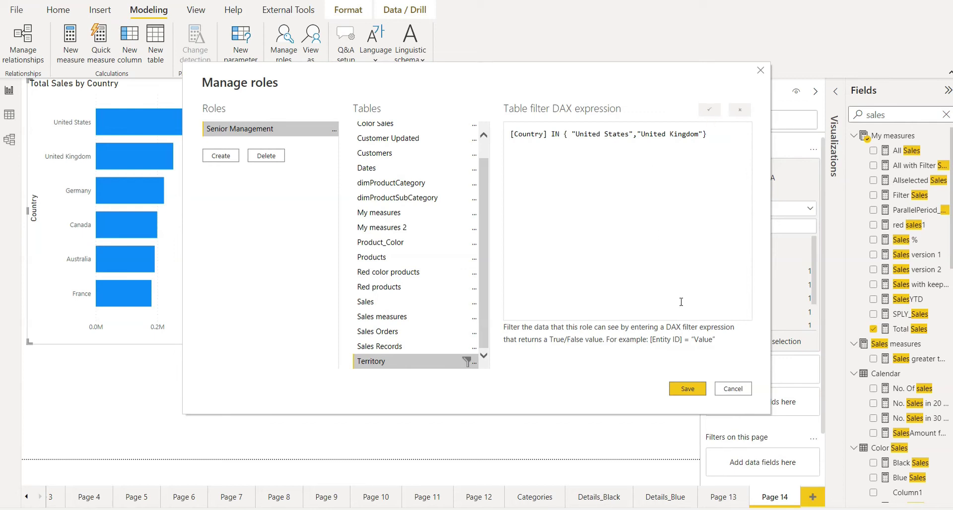
{"action": "left_click", "coordinate": [688, 390]}
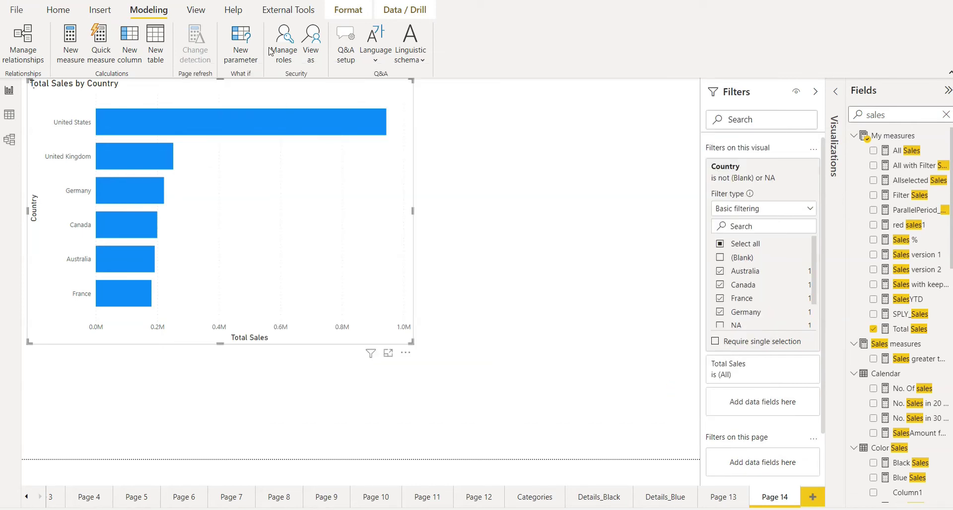
{"action": "left_click", "coordinate": [285, 50]}
Create a Marketing role and bring up the filter options for its Territory table
{"action": "left_click", "coordinate": [221, 156]}
{"action": "type", "text": "M"}
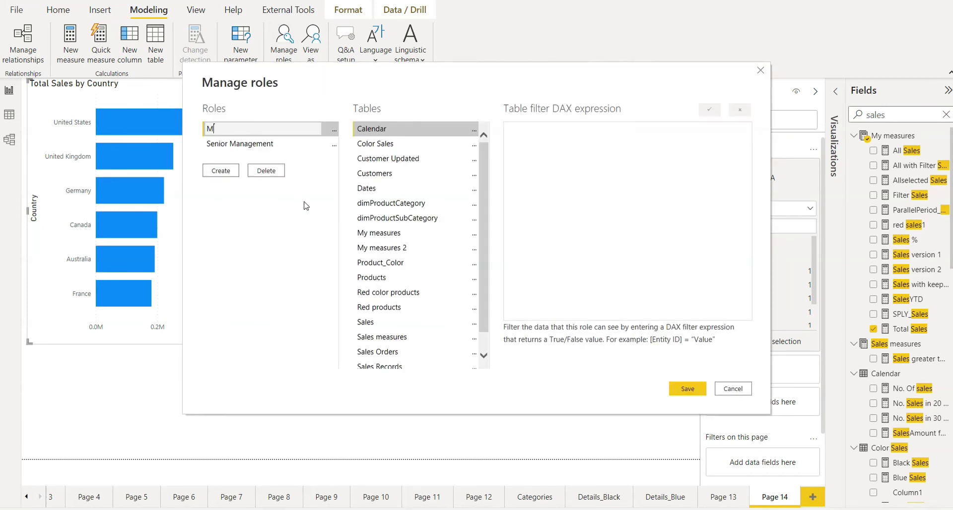
{"action": "type", "text": "arketing"}
{"action": "left_click", "coordinate": [481, 322]}
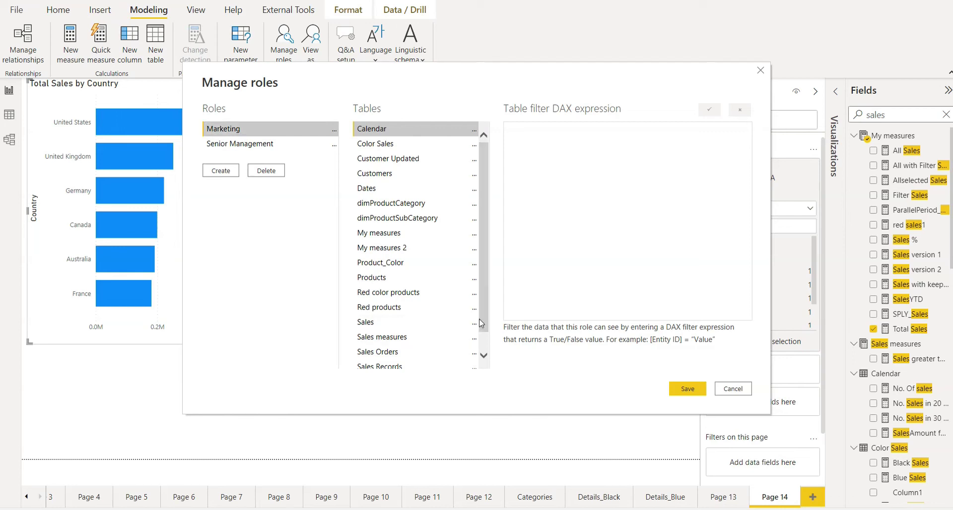
{"action": "left_click_drag", "start_coordinate": [481, 329], "coordinate": [484, 380]}
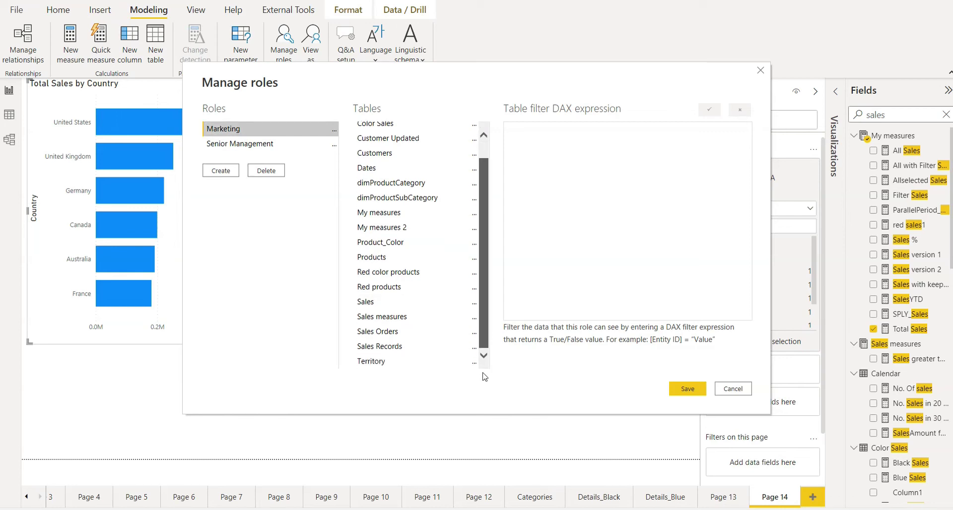
{"action": "left_click", "coordinate": [408, 366]}
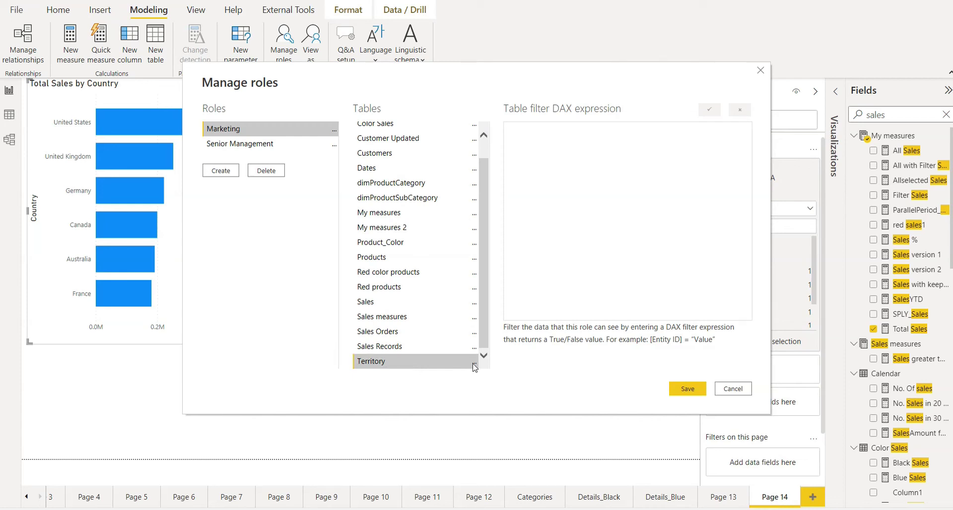
{"action": "left_click", "coordinate": [474, 366]}
{"action": "mouse_move", "coordinate": [501, 374]}
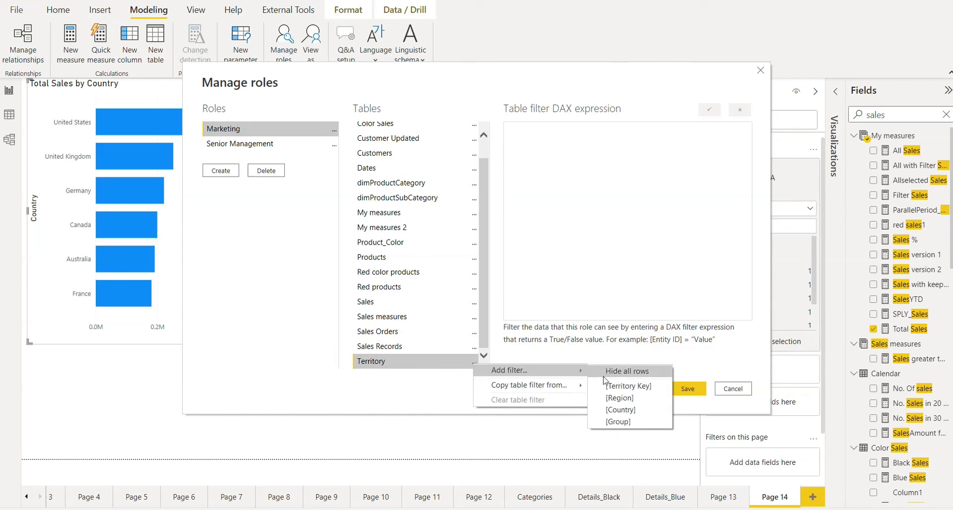
Give Marketing a Country filter pasting the IN { "United States","United Kingdom"} list, with NOT added
{"action": "left_click", "coordinate": [619, 410]}
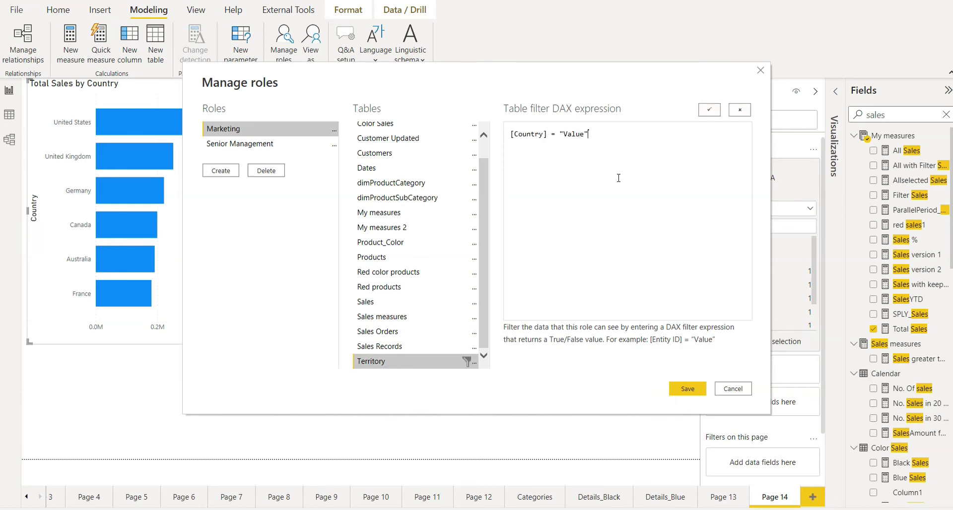
{"action": "key", "text": "ctrl+a"}
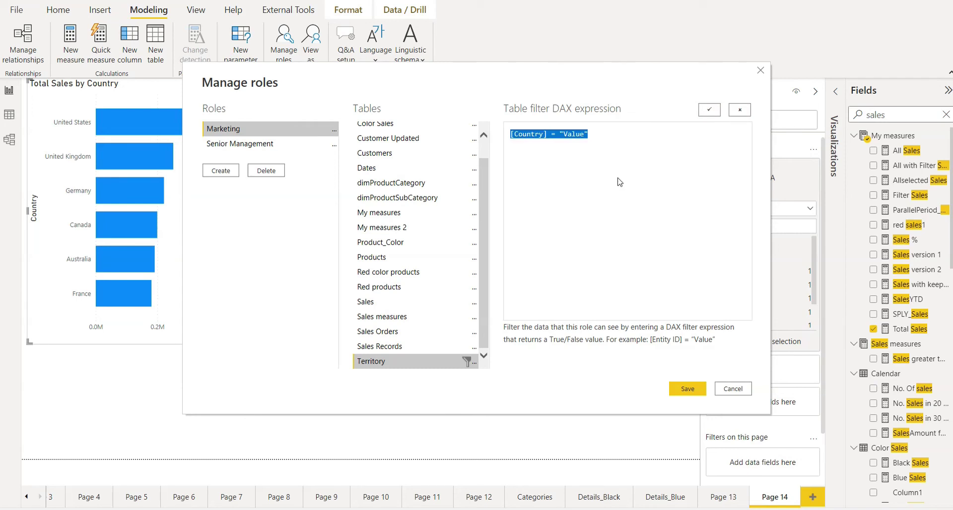
{"action": "key", "text": "ctrl+v"}
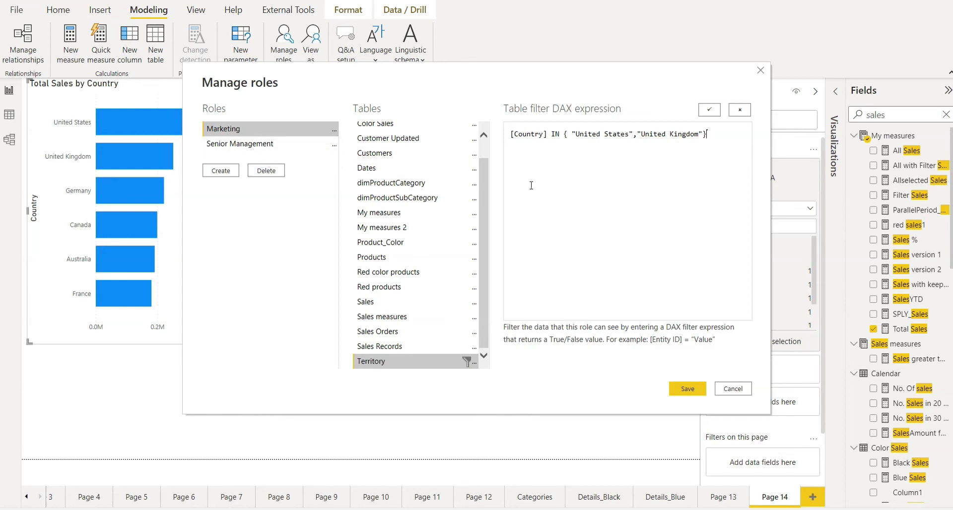
{"action": "left_click", "coordinate": [552, 135]}
{"action": "type", "text": "NO "}
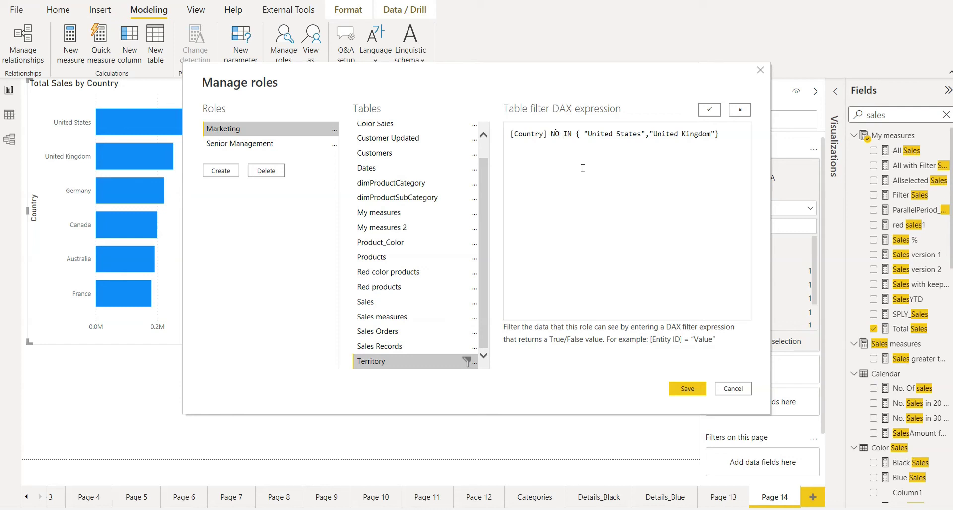
{"action": "type", "text": "T"}
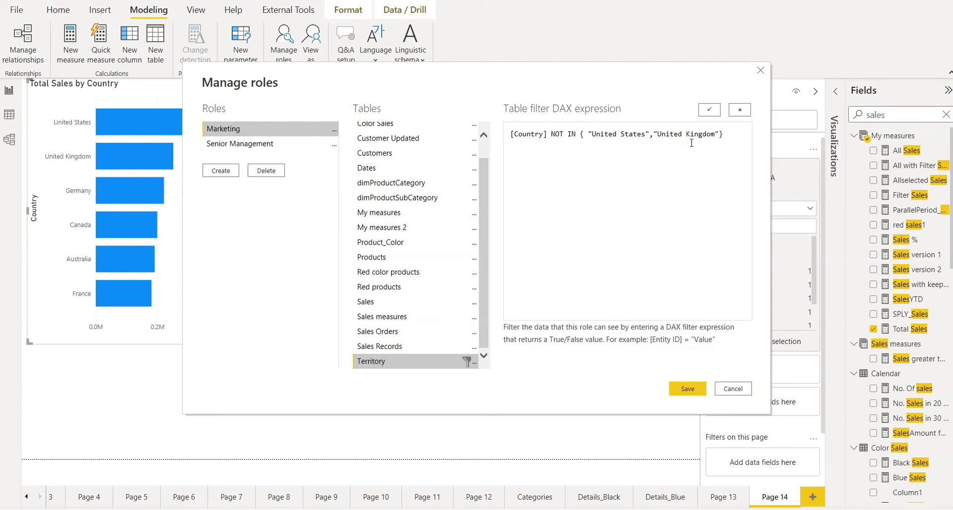
Fix the NOT syntax error by rewriting as Not ([Country] IN {...}) and revalidate
{"action": "left_click", "coordinate": [712, 114]}
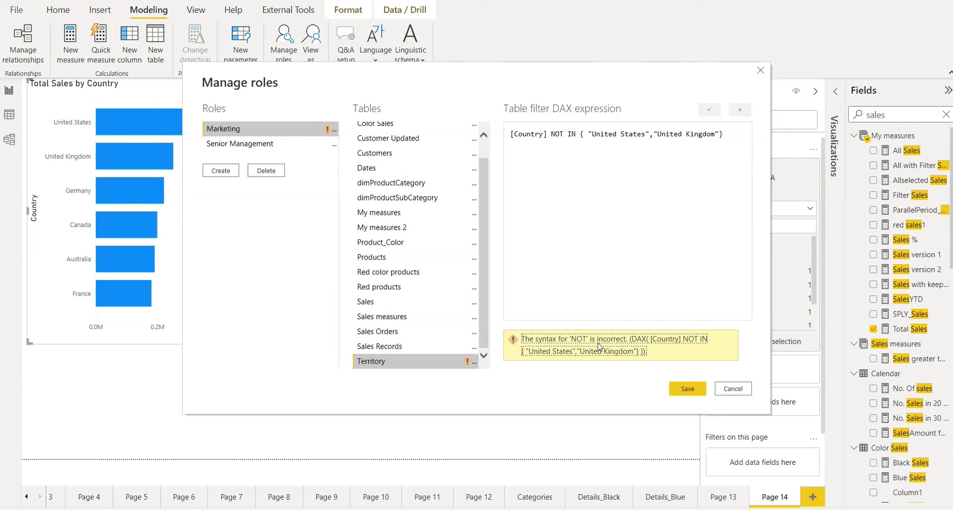
{"action": "left_click", "coordinate": [564, 134]}
{"action": "key", "text": "BackSpace"}
{"action": "key", "text": "BackSpace"}
{"action": "key", "text": "BackSpace"}
{"action": "key", "text": "BackSpace"}
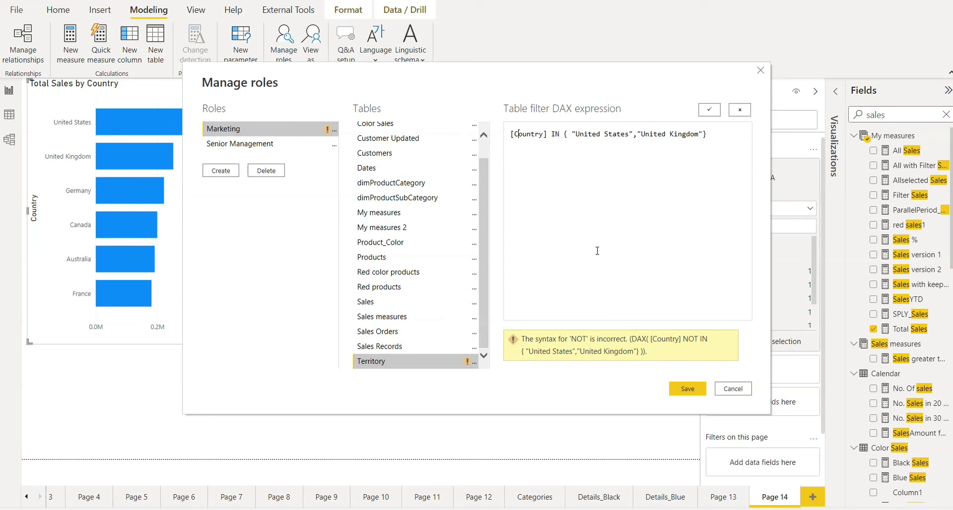
{"action": "key", "text": "Home"}
{"action": "type", "text": "Not "}
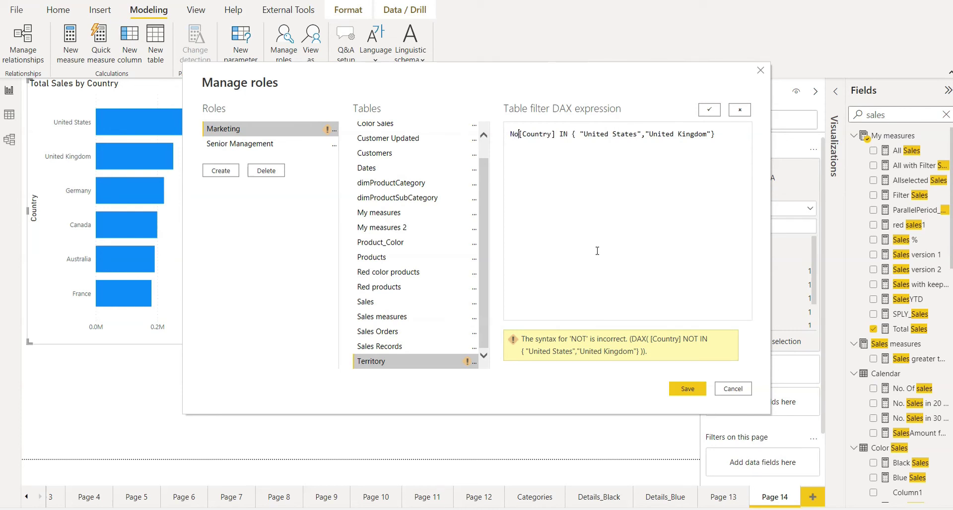
{"action": "type", "text": "("}
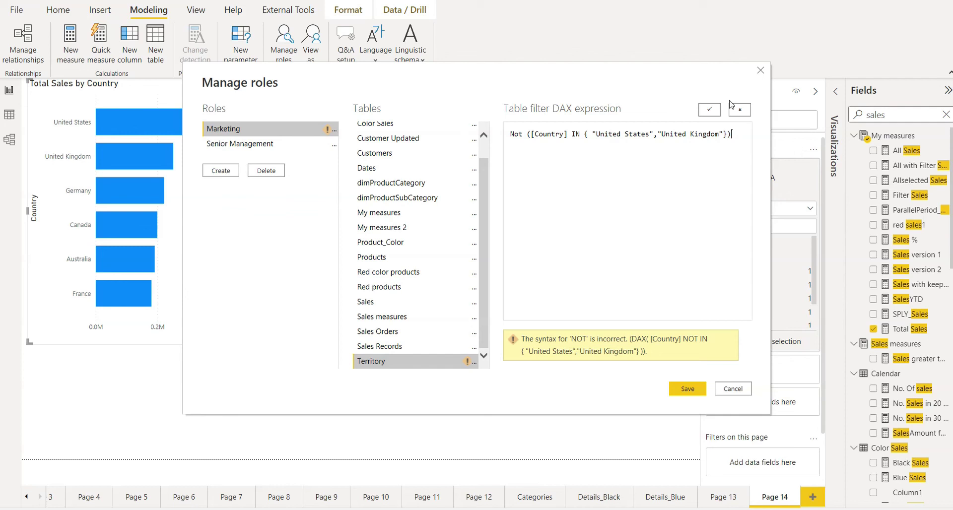
{"action": "left_click", "coordinate": [708, 112]}
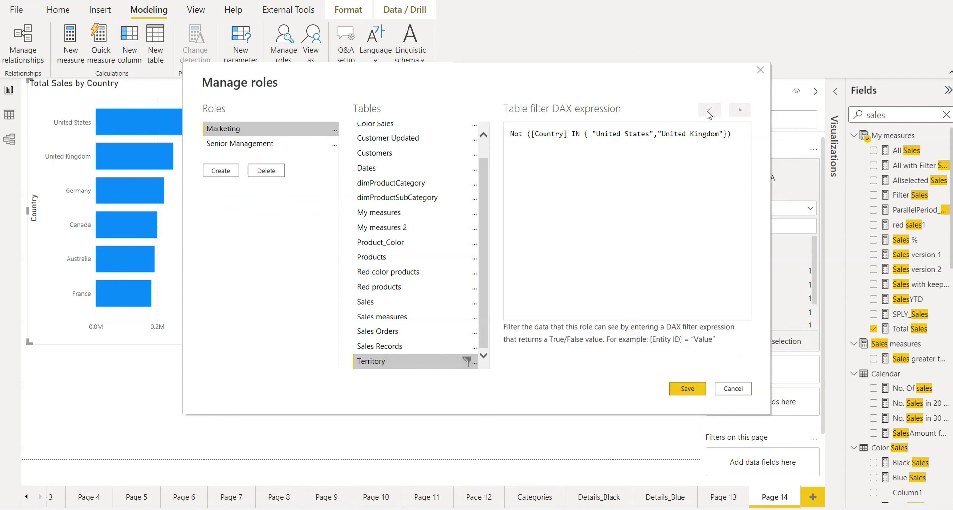
Save both roles and view the report as Senior Management
{"action": "left_click", "coordinate": [687, 390]}
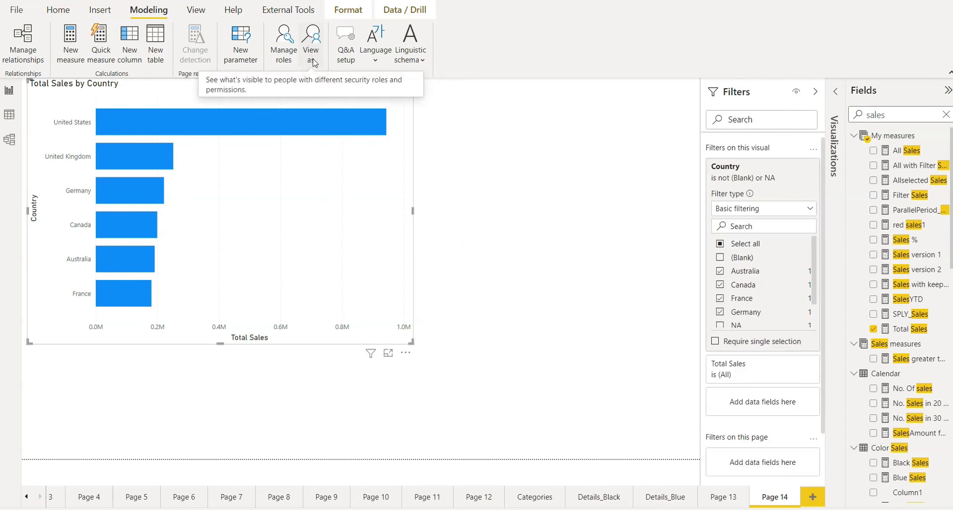
{"action": "left_click", "coordinate": [314, 60]}
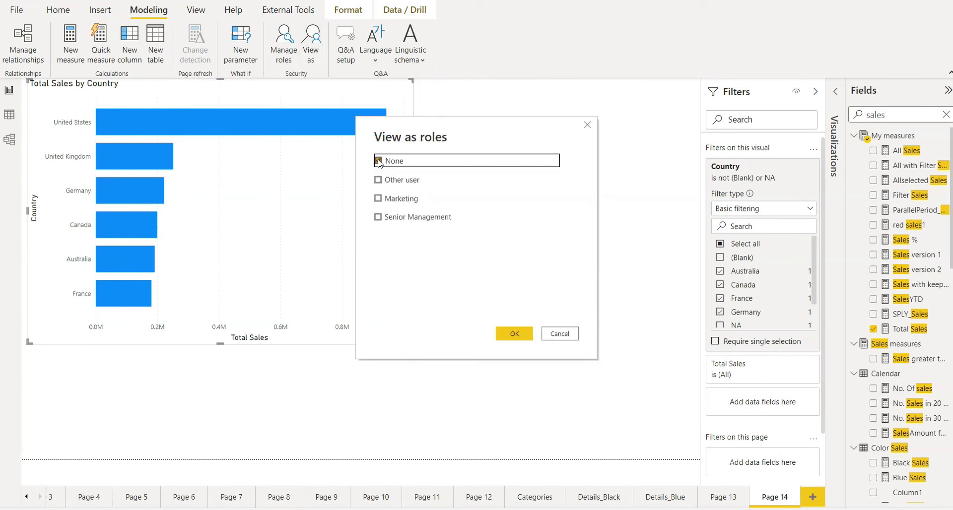
{"action": "left_click", "coordinate": [377, 217]}
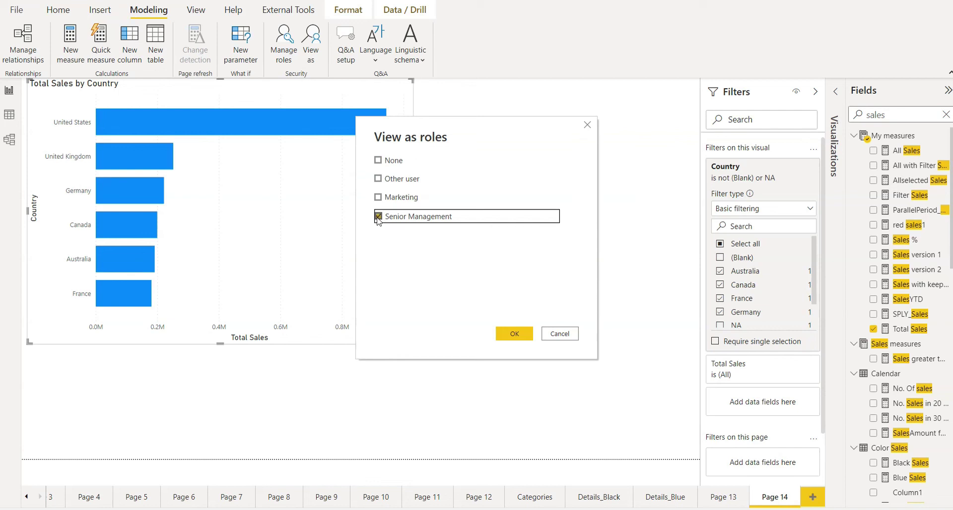
{"action": "left_click", "coordinate": [519, 338]}
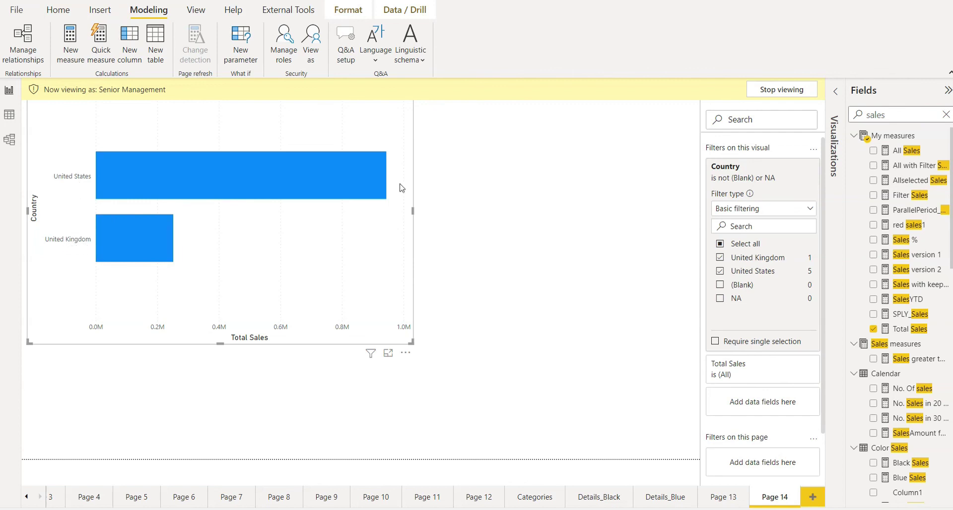
Switch View as from Senior Management to Marketing, showing Germany, Canada, Australia and France
{"action": "left_click", "coordinate": [286, 54]}
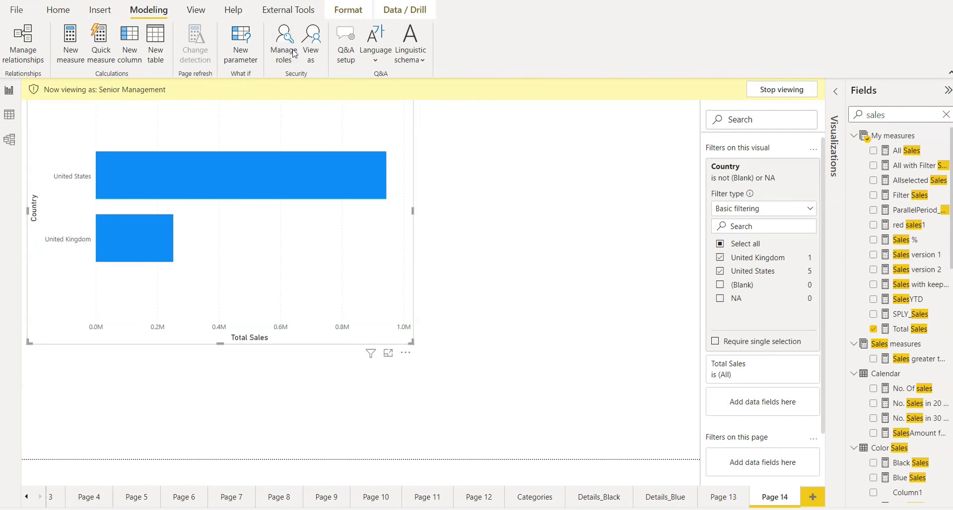
{"action": "key", "text": "Escape"}
{"action": "left_click", "coordinate": [311, 45]}
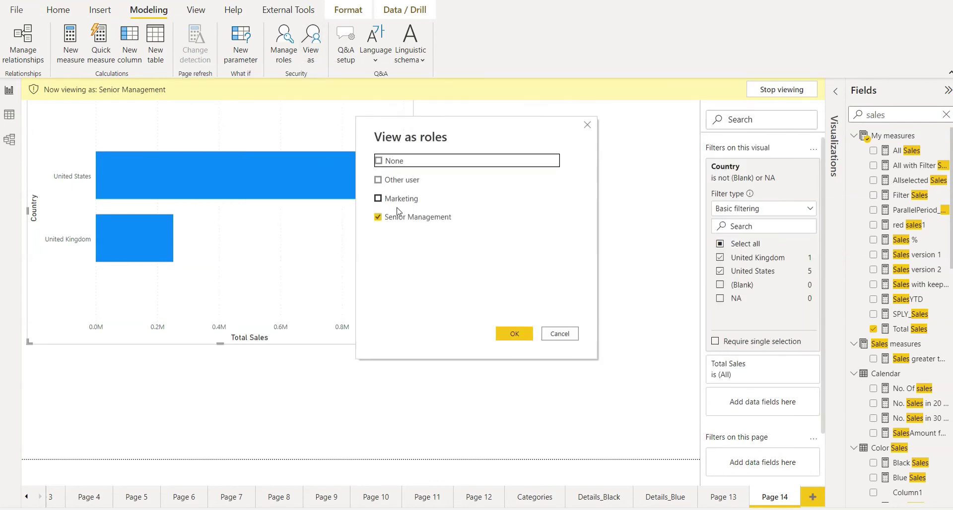
{"action": "left_click", "coordinate": [378, 198]}
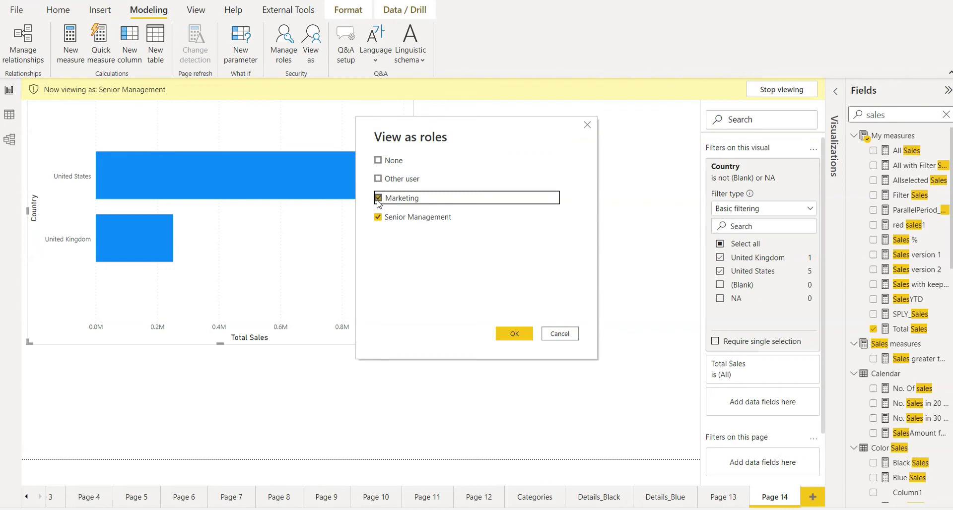
{"action": "left_click", "coordinate": [378, 217]}
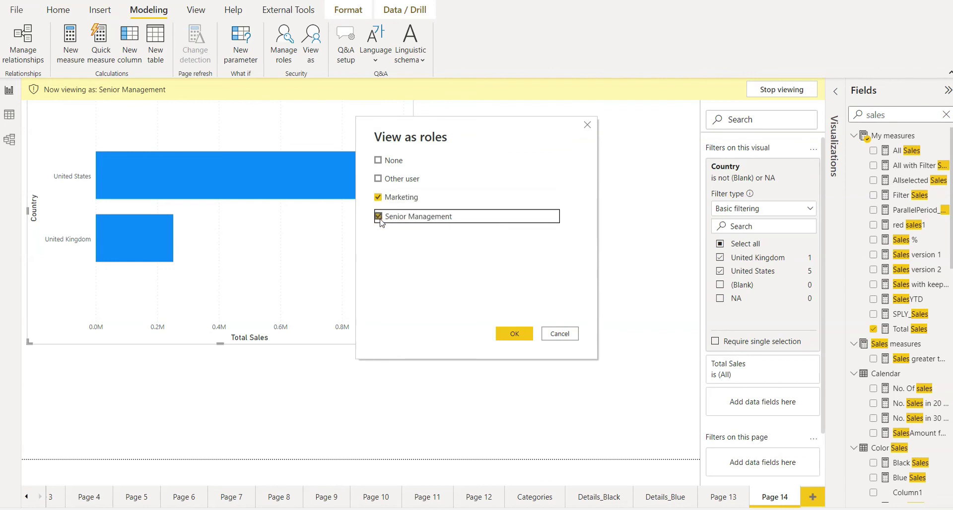
{"action": "left_click", "coordinate": [514, 334]}
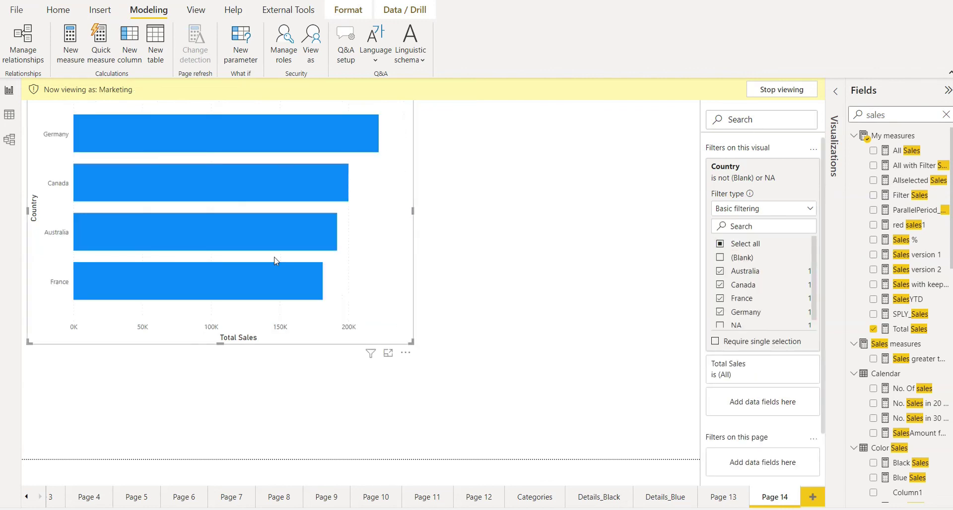